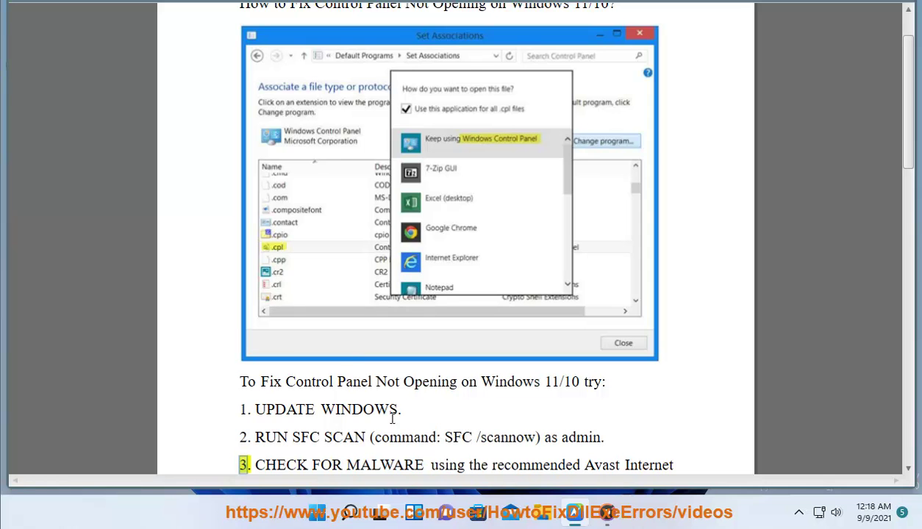
# Open the Windows Update page in Settings and check for updates, following item 1 of the guide
pyautogui.doubleClick(299, 410)
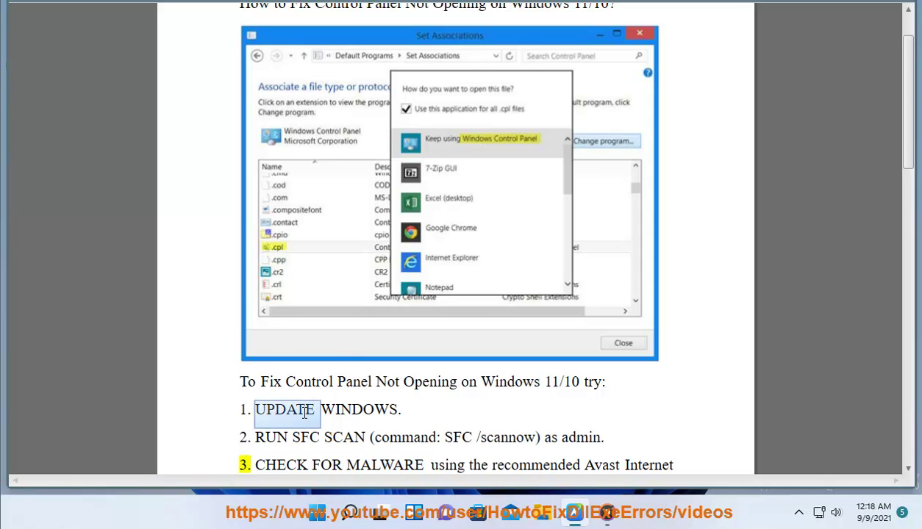
pyautogui.click(350, 512)
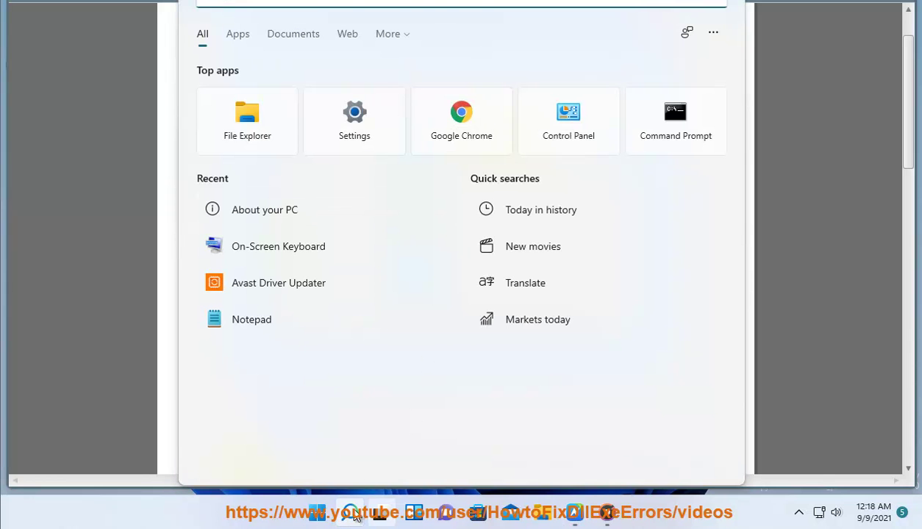
pyautogui.click(317, 513)
pyautogui.click(636, 82)
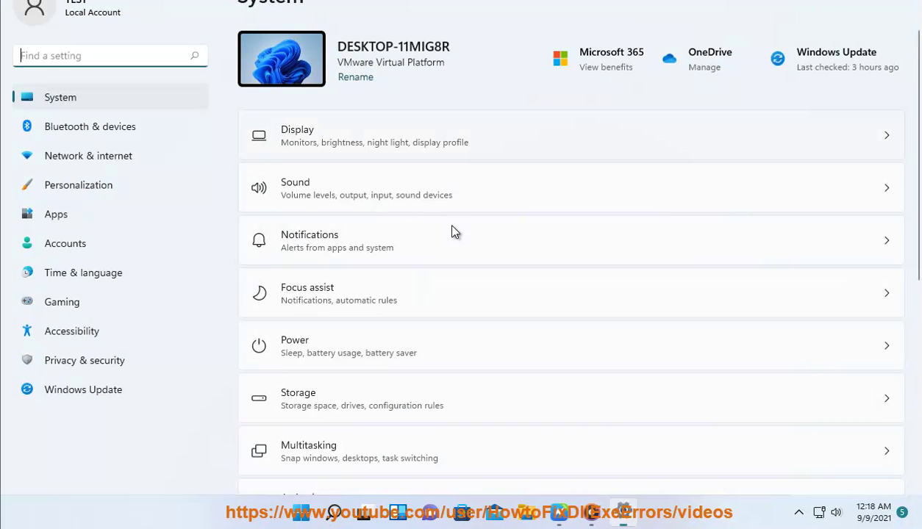
pyautogui.click(110, 391)
pyautogui.click(854, 66)
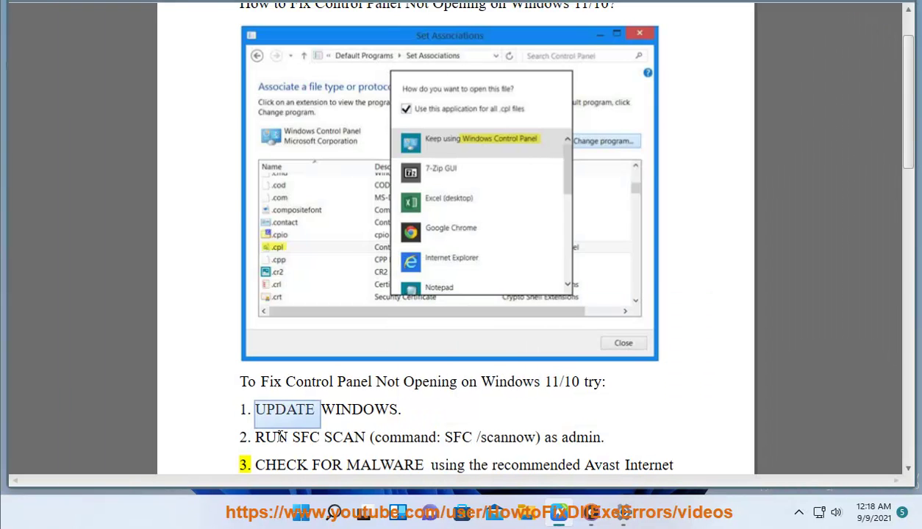
# Open Command Prompt as administrator and allow it to make changes to the device
pyautogui.click(334, 513)
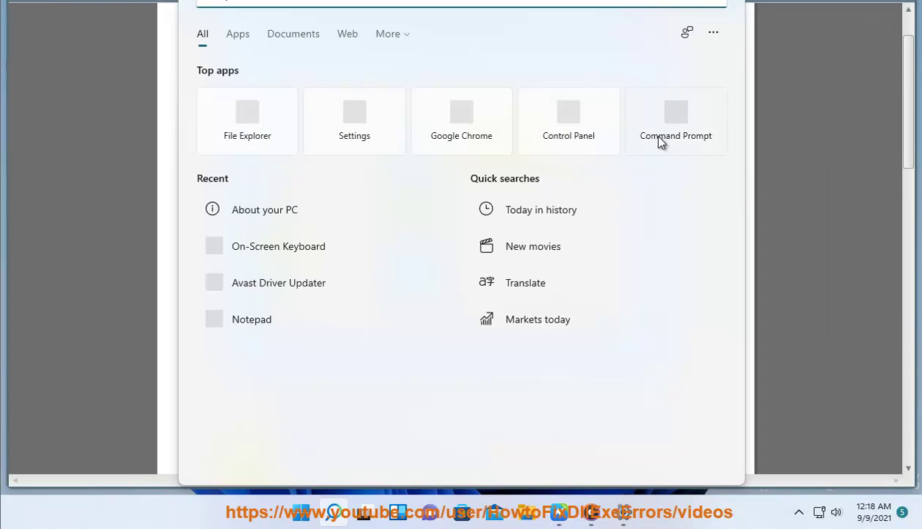
pyautogui.rightClick(665, 136)
pyautogui.click(592, 150)
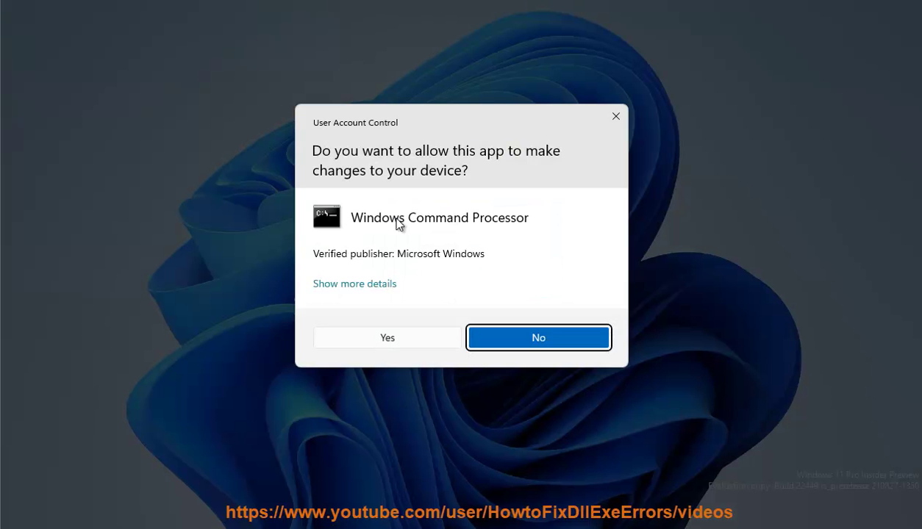
pyautogui.click(396, 336)
# Enter "SFC SCANNOW PRESS THE ENTER KEY NOW..." at the elevated prompt without running it, dismiss the USB device dialog, and minimize the Command Prompt window
pyautogui.write('S')
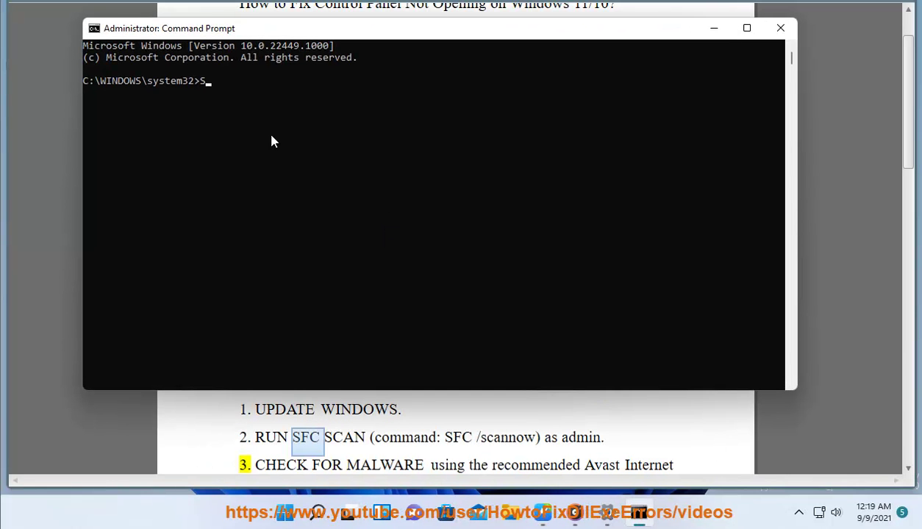
pyautogui.write('FC SCANNOW PRES')
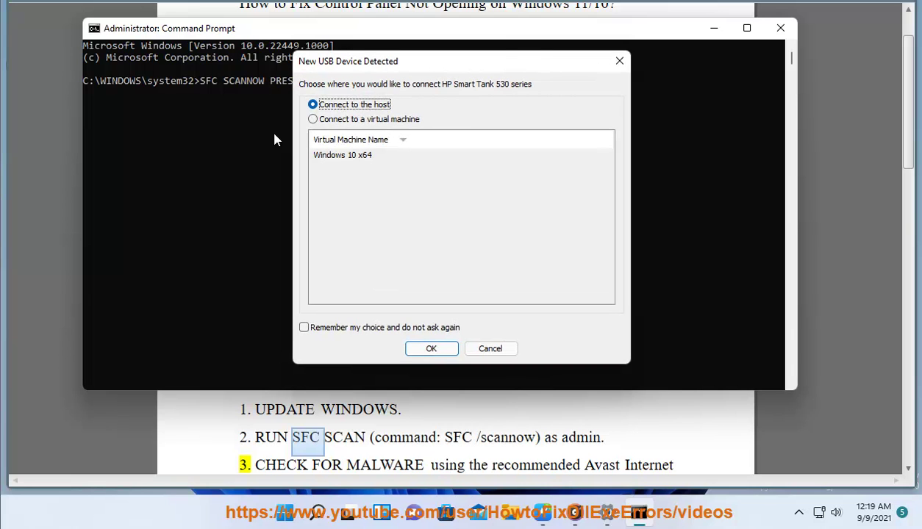
pyautogui.click(617, 67)
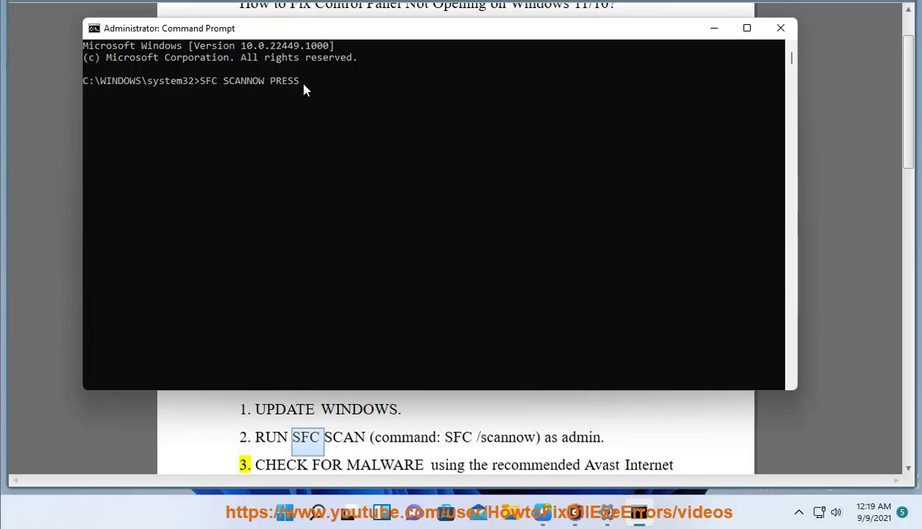
pyautogui.write('S THE ENTER KEY NOW...')
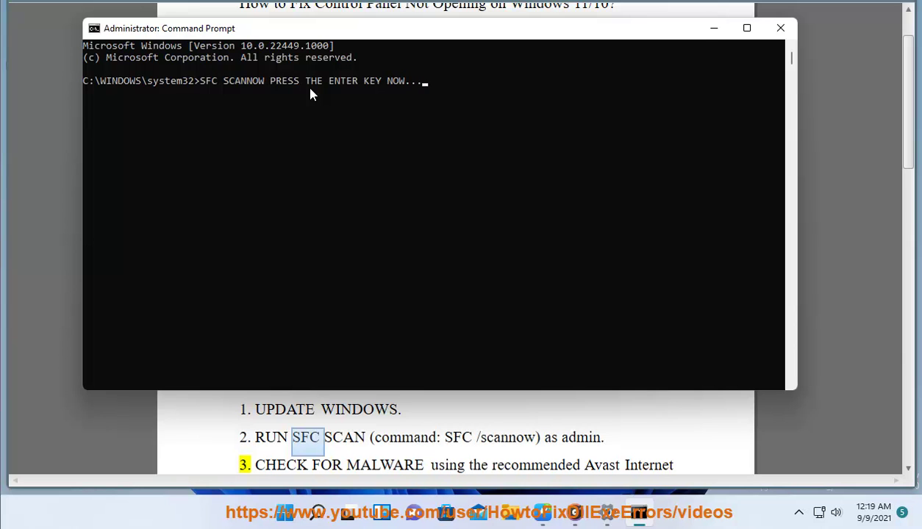
pyautogui.click(713, 28)
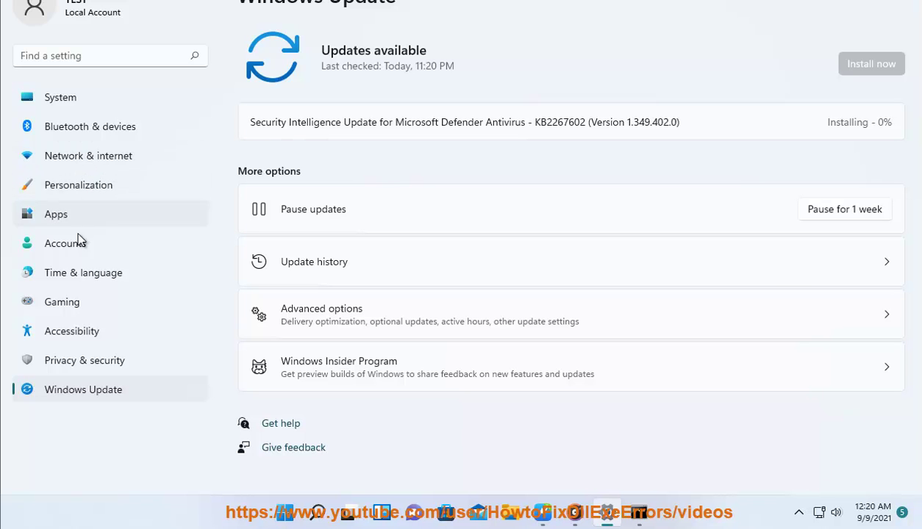
# View the display scale choices and the custom scaling page in the System display settings, and return to the guide document
pyautogui.click(85, 105)
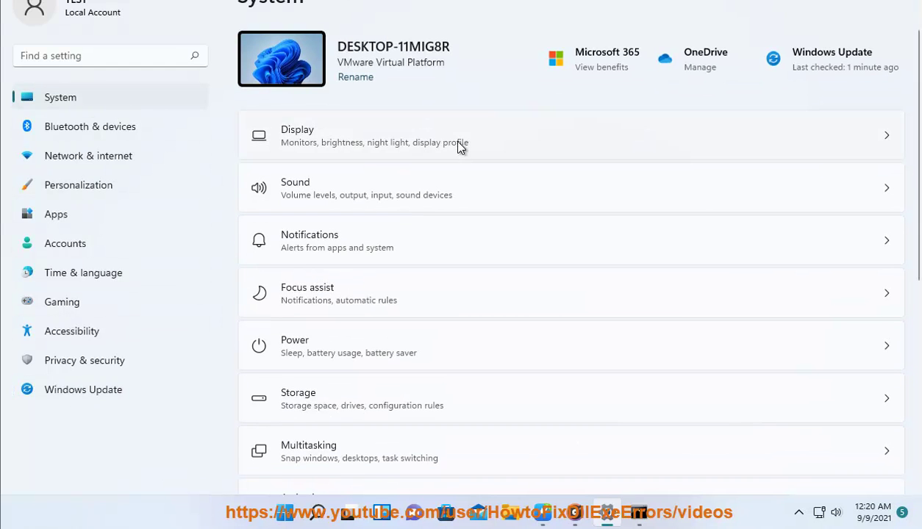
pyautogui.click(491, 138)
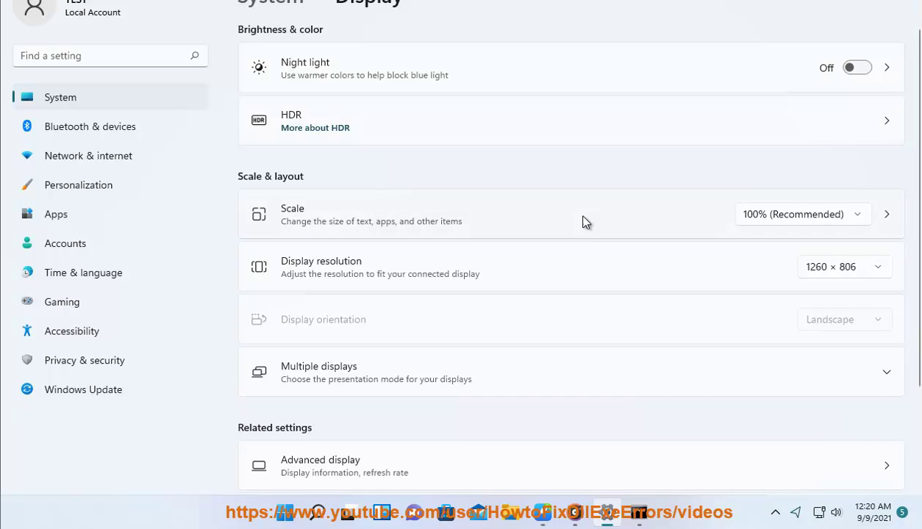
pyautogui.click(519, 216)
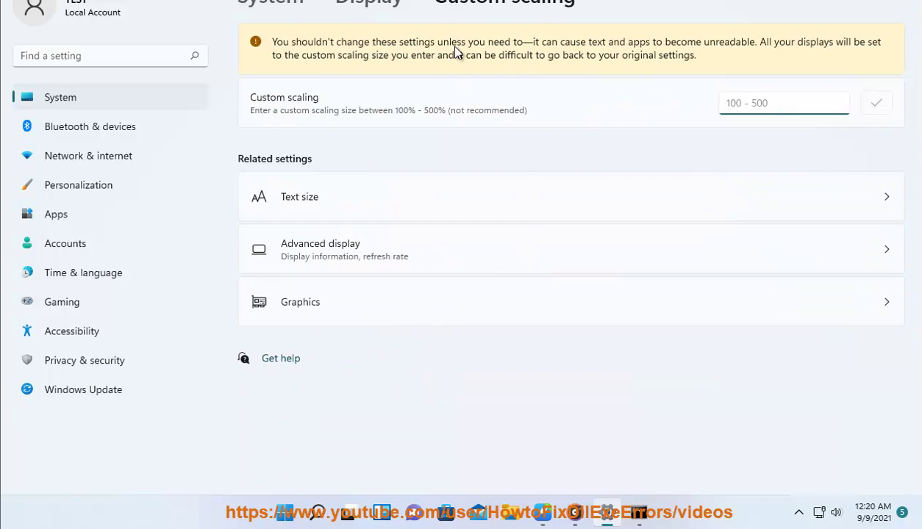
pyautogui.click(365, 7)
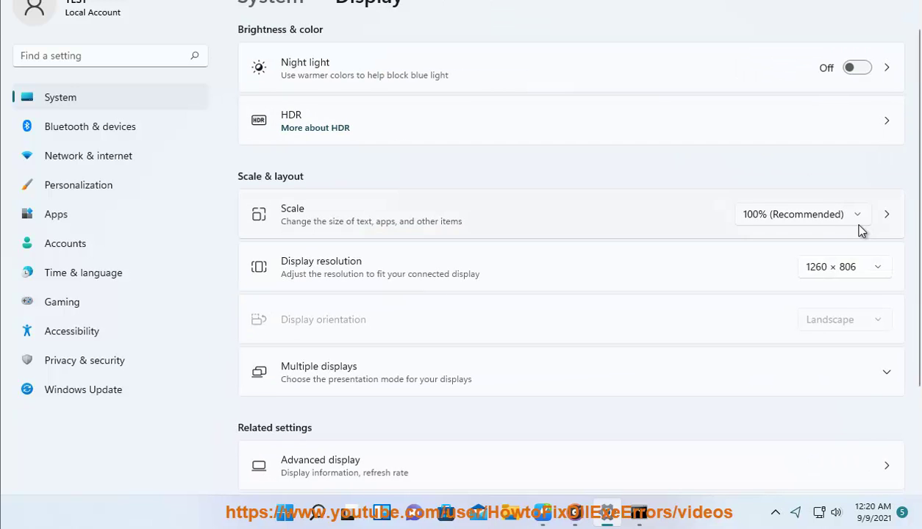
pyautogui.click(860, 215)
pyautogui.click(660, 172)
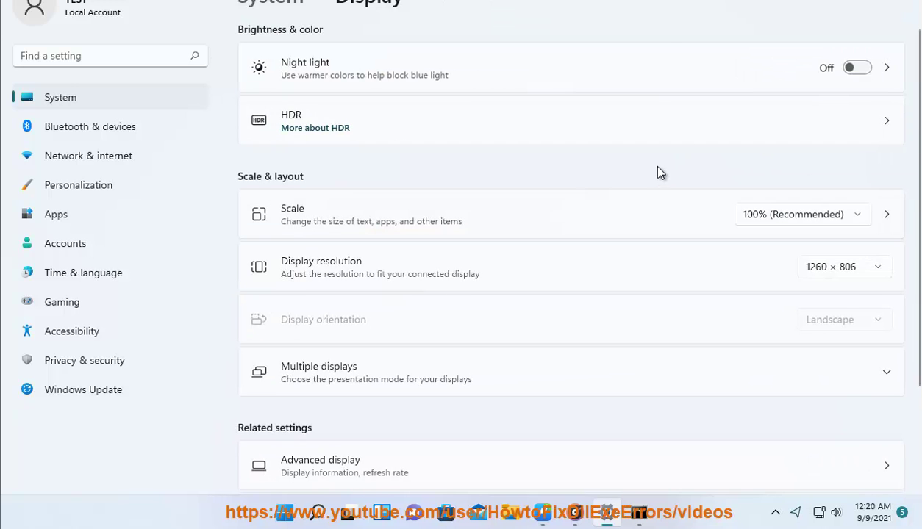
pyautogui.click(777, 20)
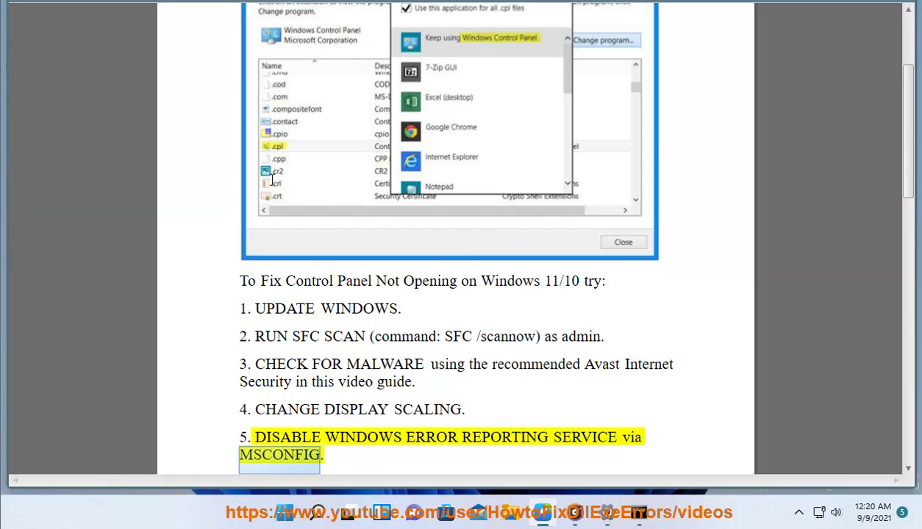
# Copy MSCONFIG from item 5 of the guide and run it to open System Configuration's list of services
pyautogui.doubleClick(288, 437)
pyautogui.hotkey('ctrl', 'c')
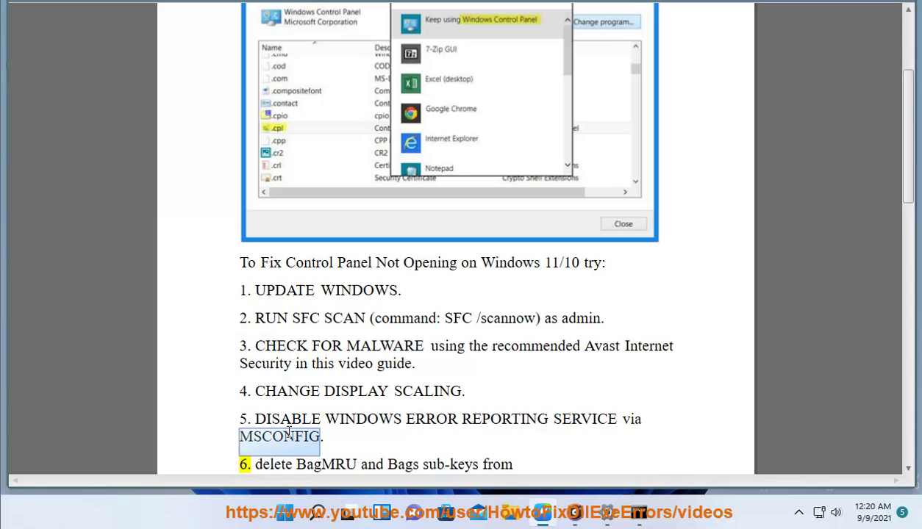
pyautogui.press('super+r')
pyautogui.hotkey('ctrl', 'v')
pyautogui.click(124, 464)
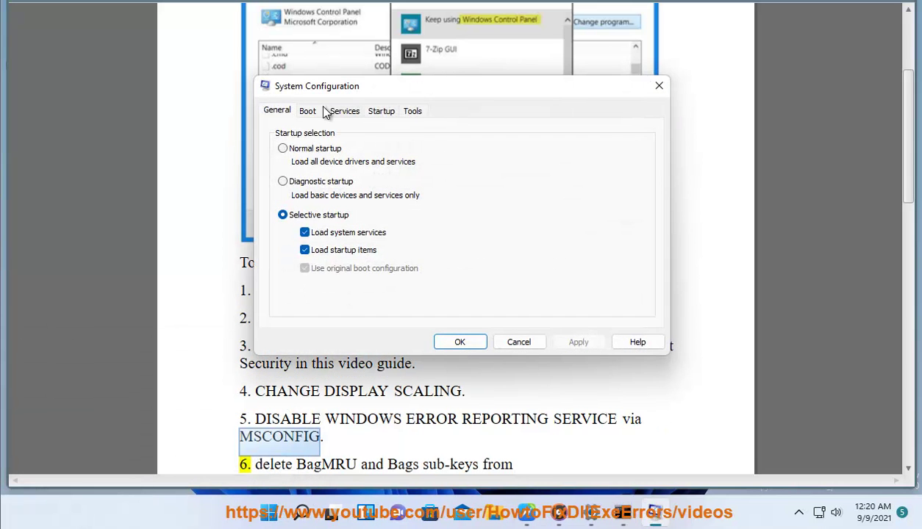
pyautogui.click(341, 111)
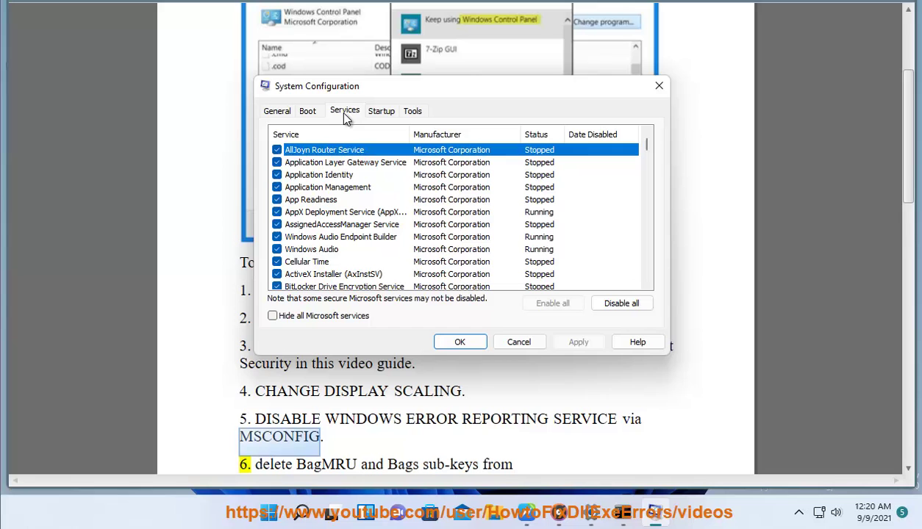
# Look through the services beginning with W for the Windows Error Reporting Service
pyautogui.click(337, 238)
pyautogui.press('w')
pyautogui.press('w')
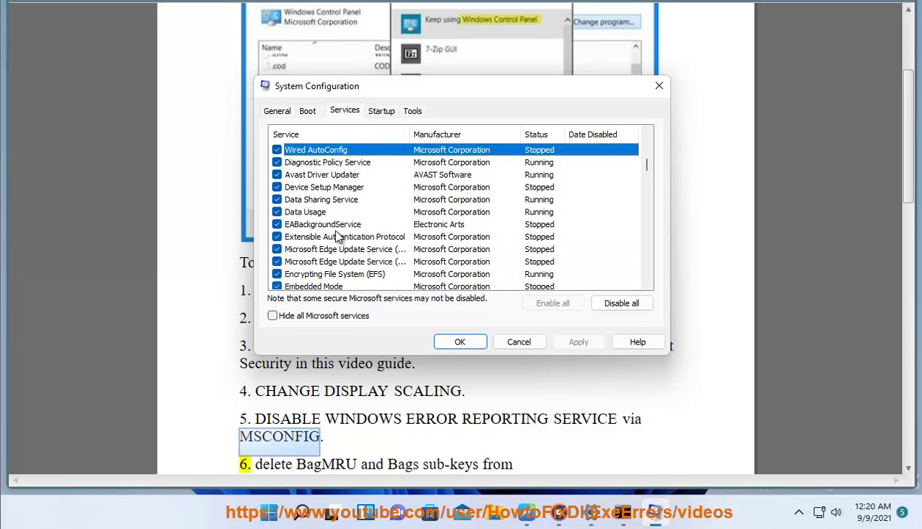
pyautogui.press('w')
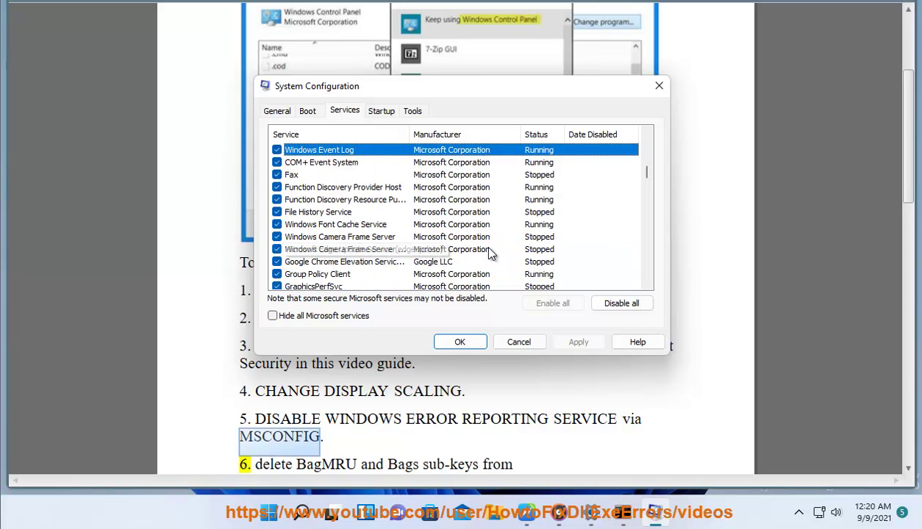
pyautogui.press('w')
pyautogui.press('w')
pyautogui.press('w')
pyautogui.press('w')
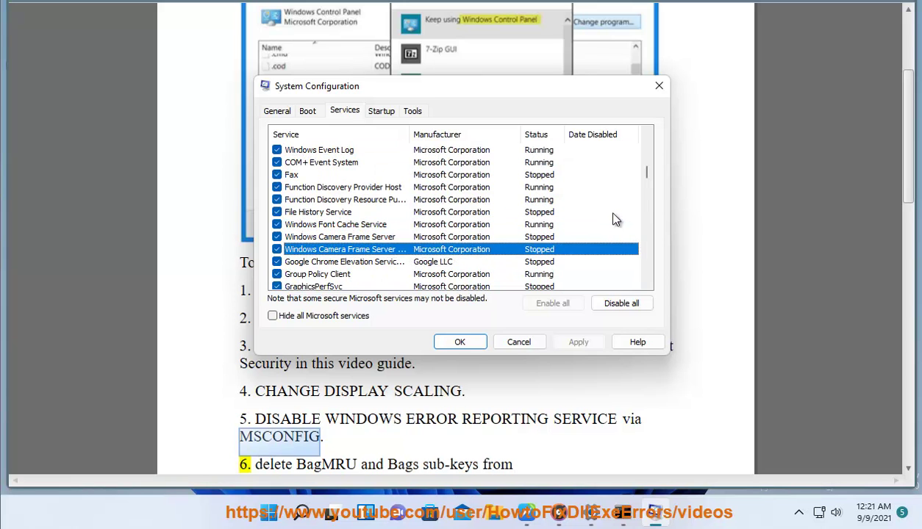
pyautogui.press('w')
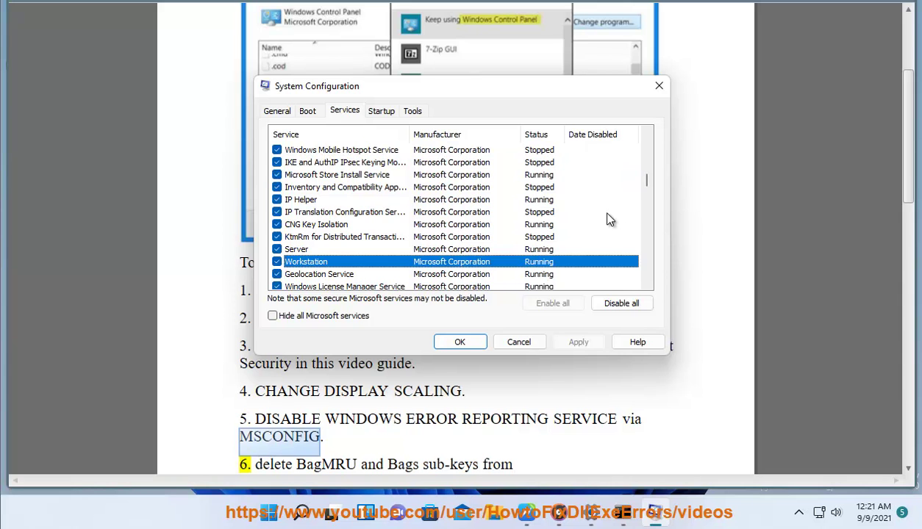
pyautogui.press('w')
pyautogui.press('w')
pyautogui.press('w')
pyautogui.press('w')
pyautogui.press('w')
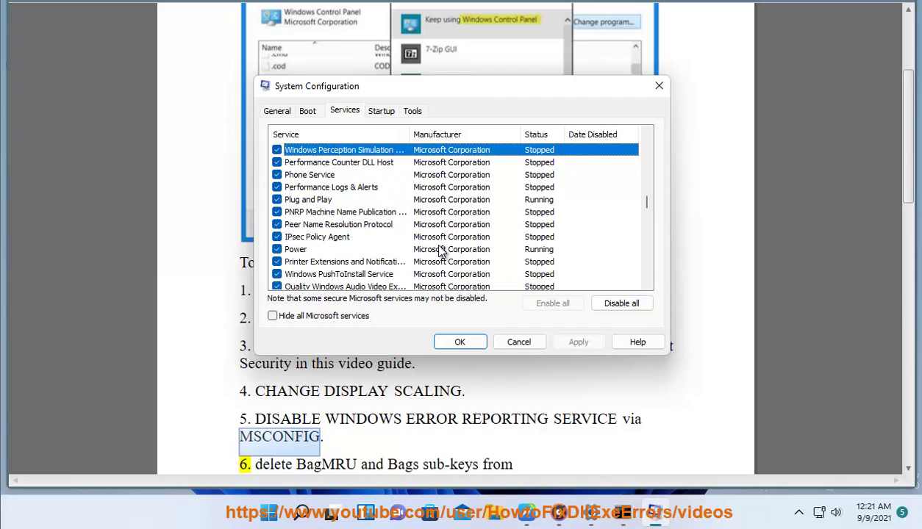
pyautogui.press('w')
pyautogui.press('w')
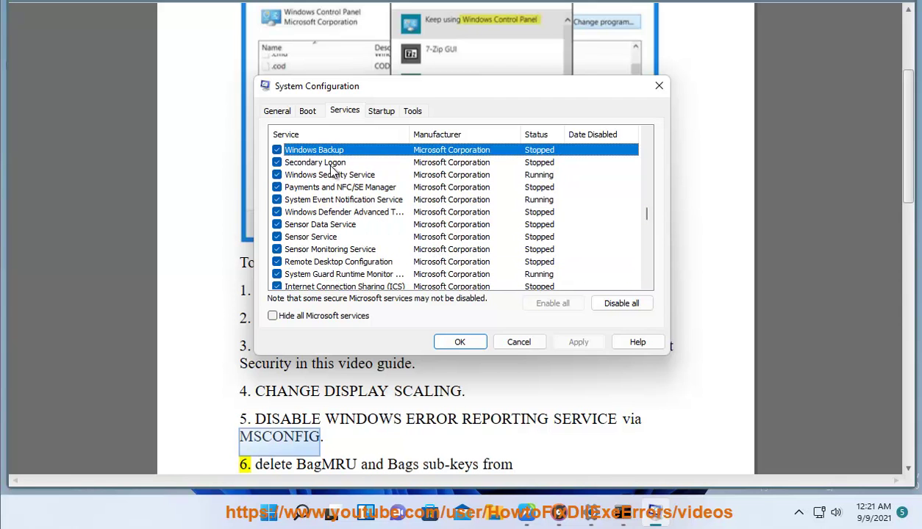
pyautogui.press('w')
pyautogui.press('w')
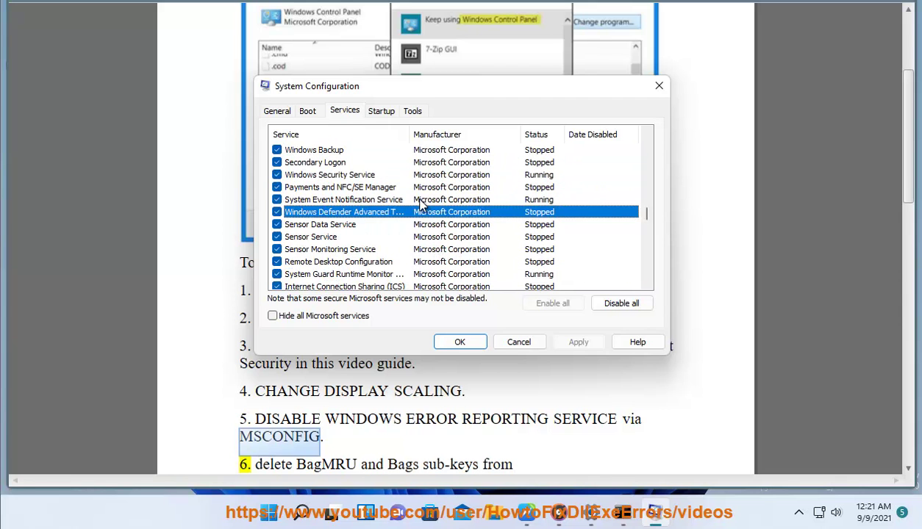
pyautogui.press('w')
pyautogui.press('w')
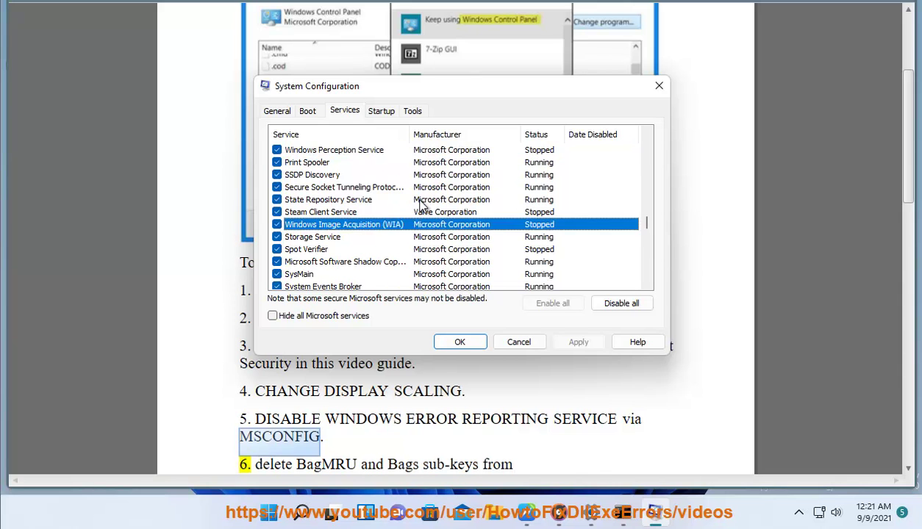
pyautogui.press('w')
pyautogui.press('w')
pyautogui.press('w')
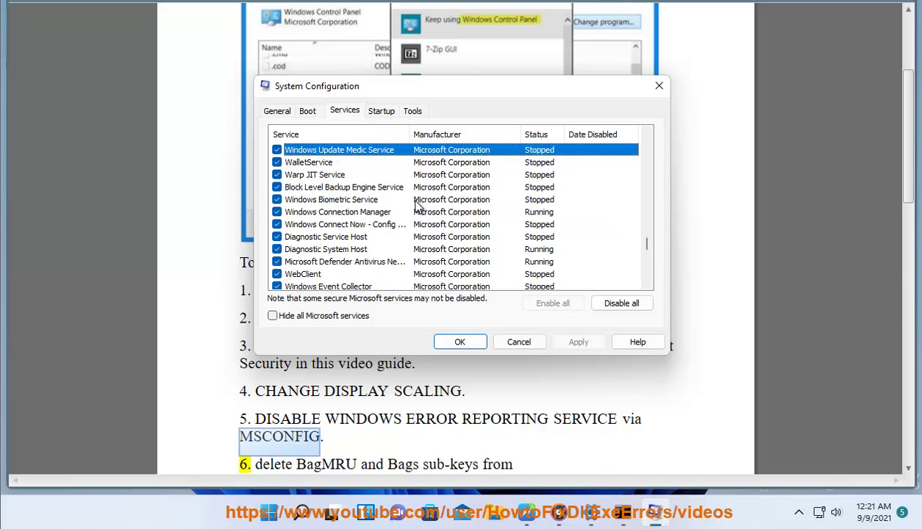
pyautogui.press('w')
pyautogui.press('w')
pyautogui.press('w')
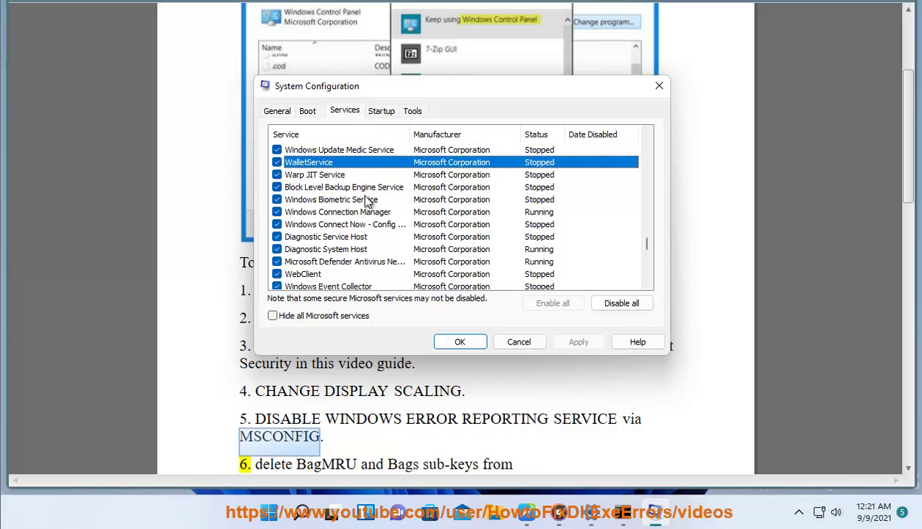
pyautogui.press('w')
pyautogui.press('w')
pyautogui.press('w')
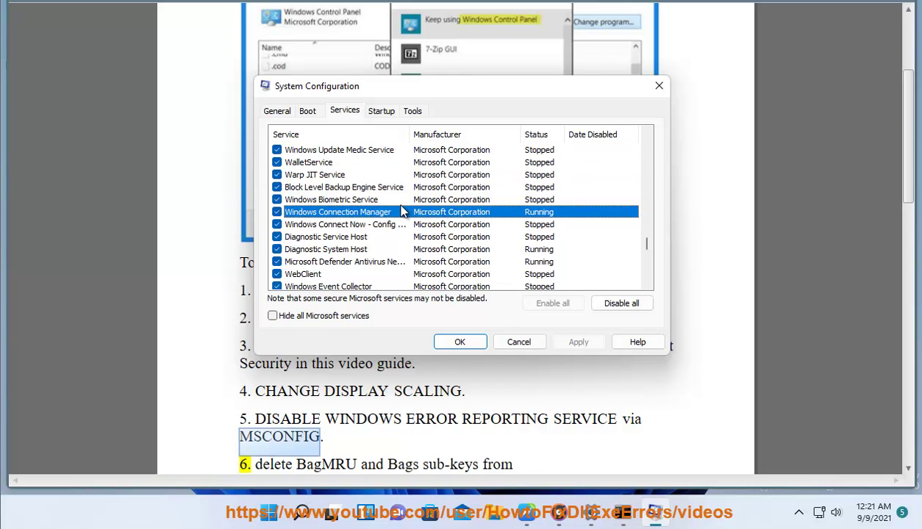
pyautogui.press('w')
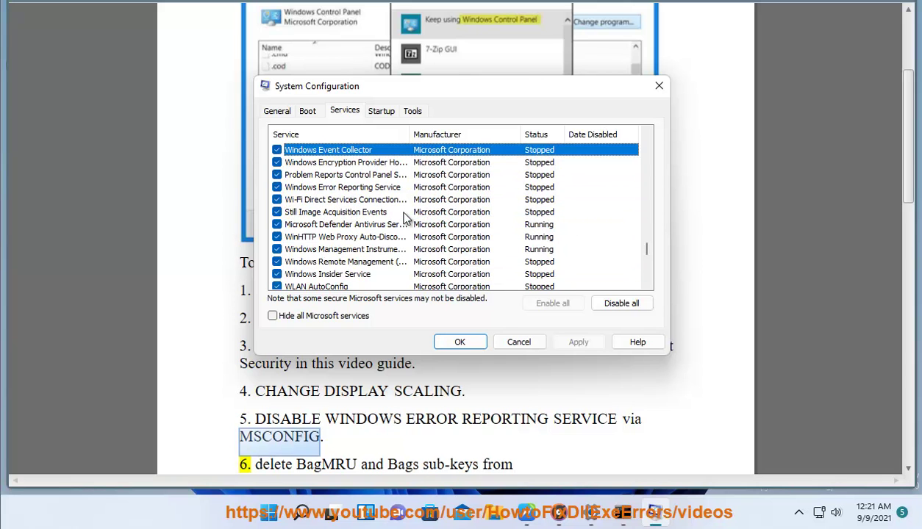
pyautogui.press('w')
# Highlight "WINDOWS ERROR REPORTING" in item 5 of the guide and switch back to System Configuration
pyautogui.press('Escape')
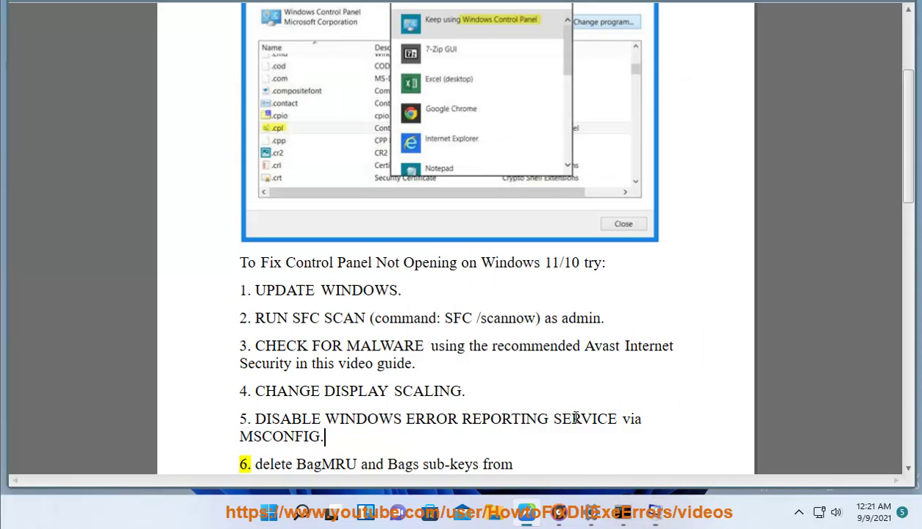
pyautogui.moveTo(551, 420); pyautogui.dragTo(324, 419)
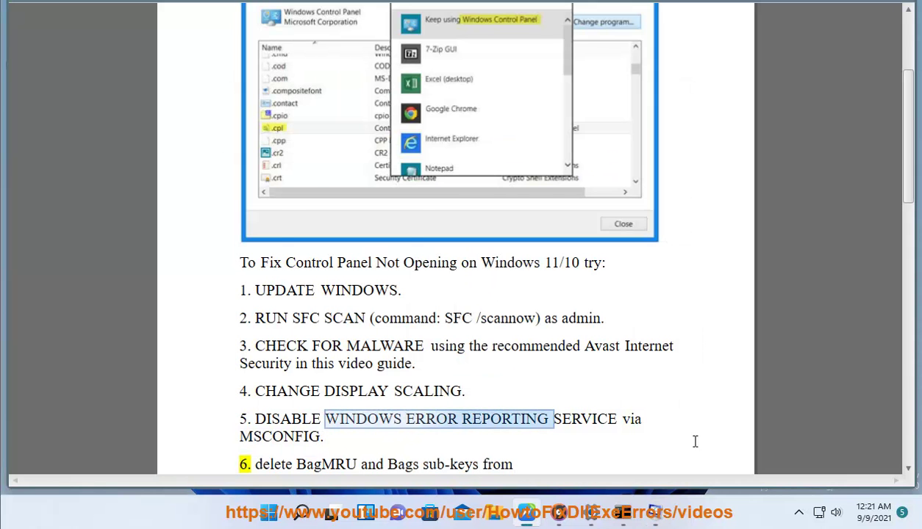
pyautogui.click(654, 512)
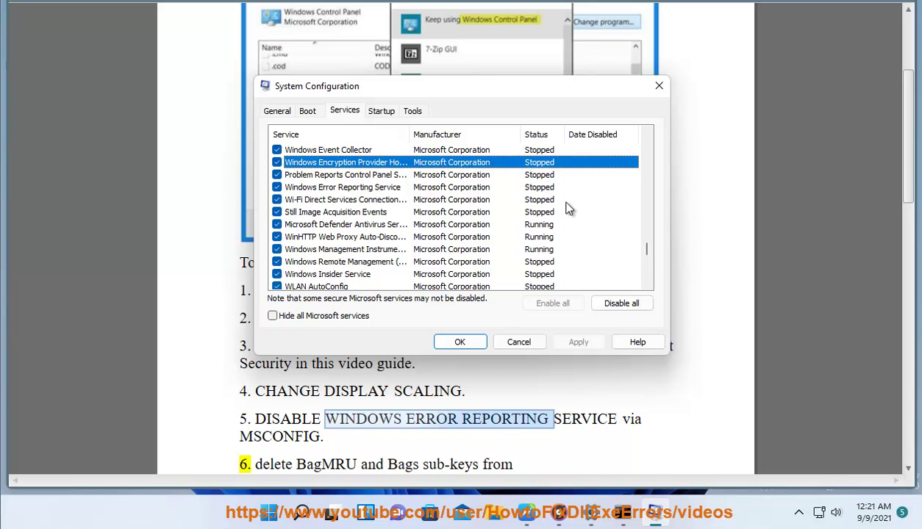
# Close System Configuration without applying changes and go to item 6 of the guide on deleting the BagMRU and Bags sub-keys
pyautogui.click(657, 85)
pyautogui.click(512, 364)
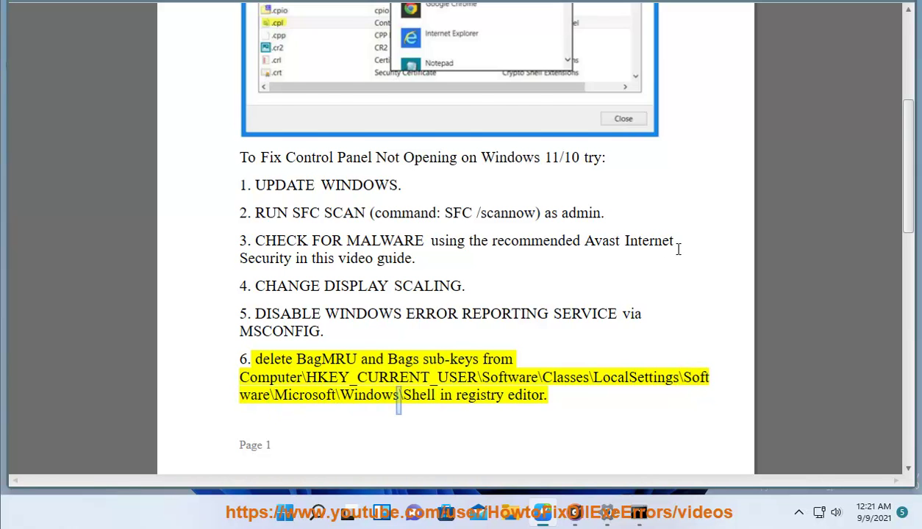
pyautogui.scroll(-3, 522, 250)
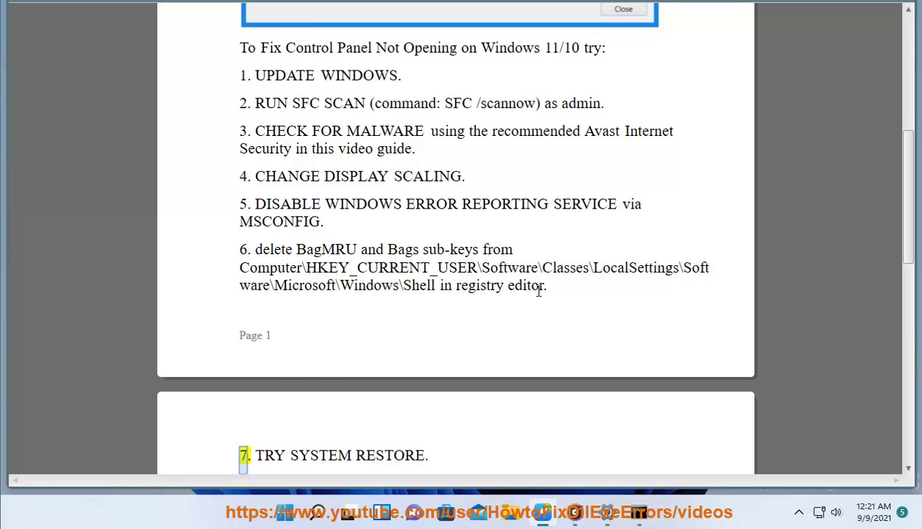
# Open Registry Editor through the Run dialog
pyautogui.press('super+r')
pyautogui.click(286, 417)
pyautogui.click(192, 443)
pyautogui.click(145, 464)
pyautogui.click(404, 333)
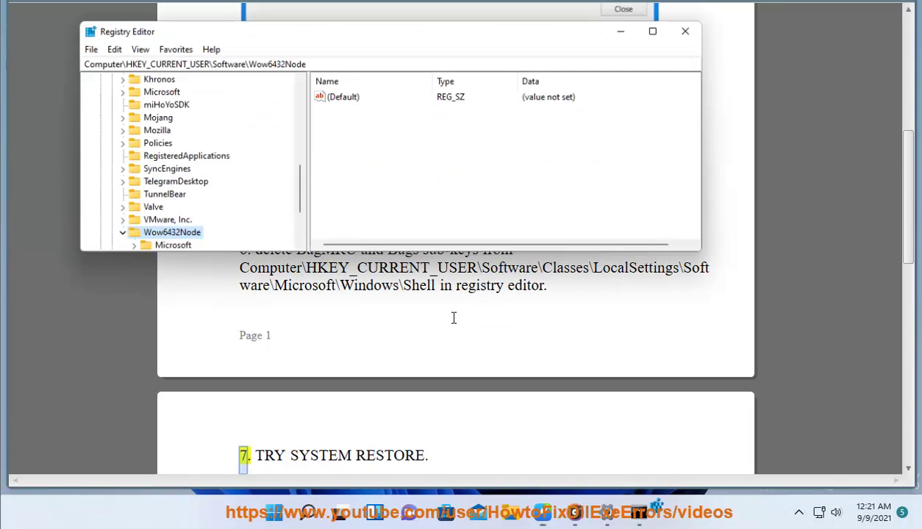
# Copy Computer\HKEY_CURRENT_USER\Software\Classes\LocalSettings\Software\Microsoft\Windows\Shell from item 6 and try to go to that key in Registry Editor
pyautogui.hotkey('alt', 'F4')
pyautogui.moveTo(436, 287); pyautogui.dragTo(239, 269)
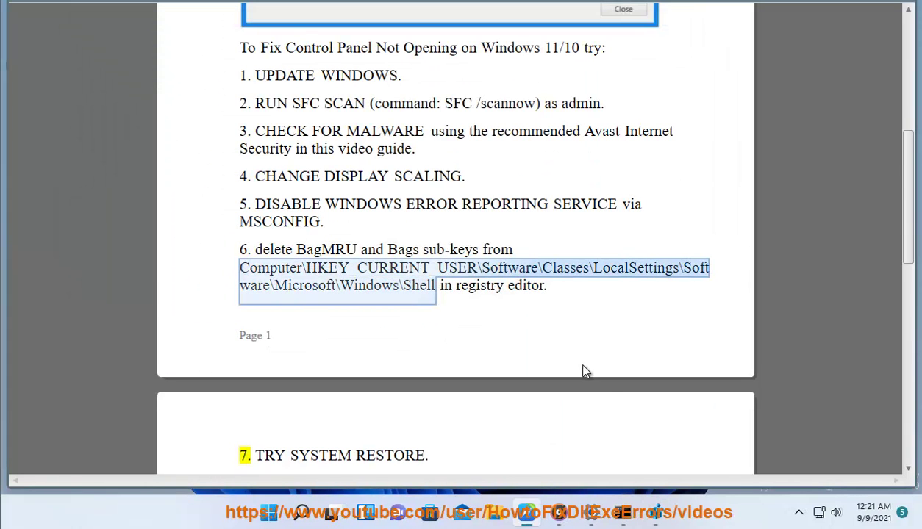
pyautogui.click(653, 513)
pyautogui.click(305, 63)
pyautogui.write('Computer\\HKEY_CURRENT_USER\\Software\\Classes\\LocalSettings\\Software\\Microsoft\\Windows\\Shell')
pyautogui.press('Return')
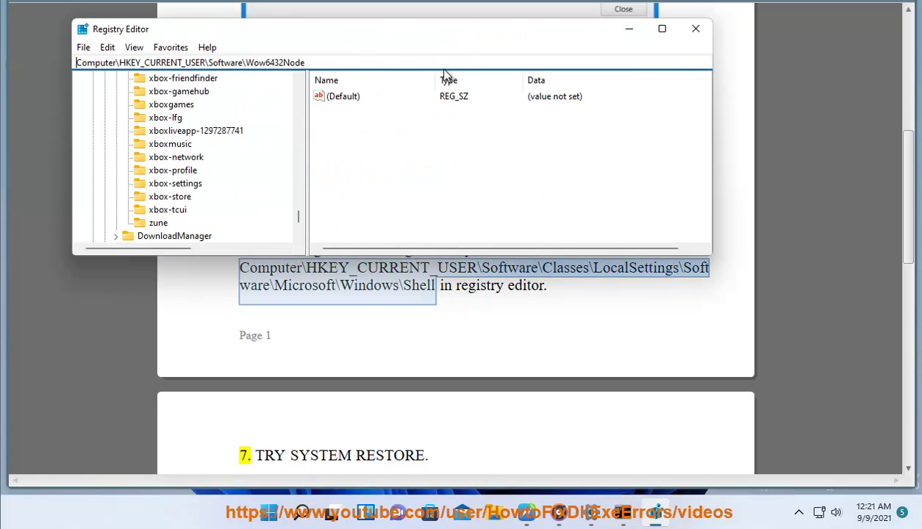
# Enter the copied Shell key path again, remove its leading "Computer\" and try to go to HKEY_CURRENT_USER\Software\Classes\LocalSettings\Software\Microsoft\Windows\Shell
pyautogui.click(331, 63)
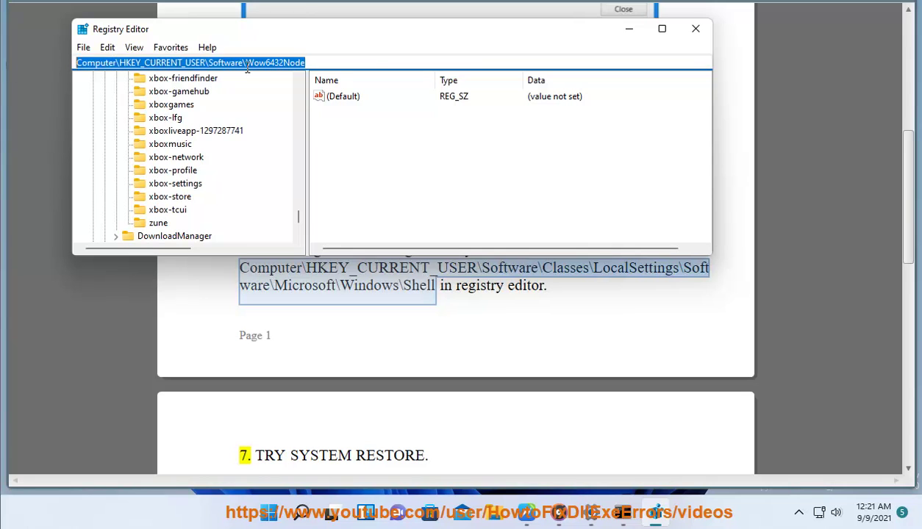
pyautogui.write('Computer\\HKEY_CURRENT_USER\\Software\\Classes\\LocalSettings\\Software\\Microsoft\\Windows\\Shell')
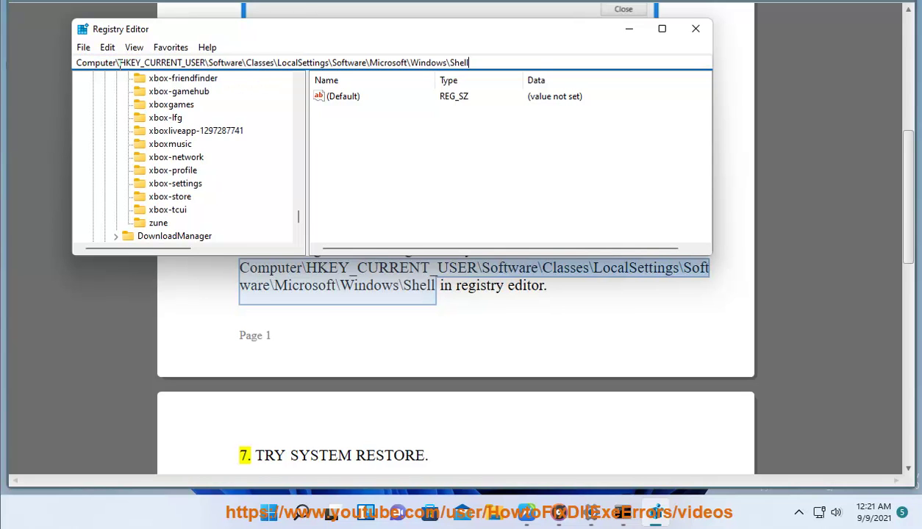
pyautogui.moveTo(117, 62); pyautogui.dragTo(3, 64)
pyautogui.press('BackSpace')
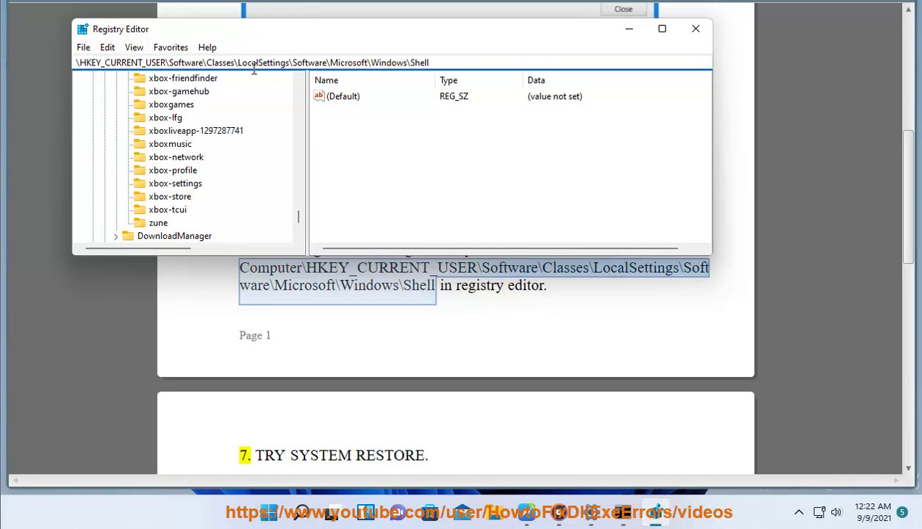
pyautogui.press('Delete')
pyautogui.press('Return')
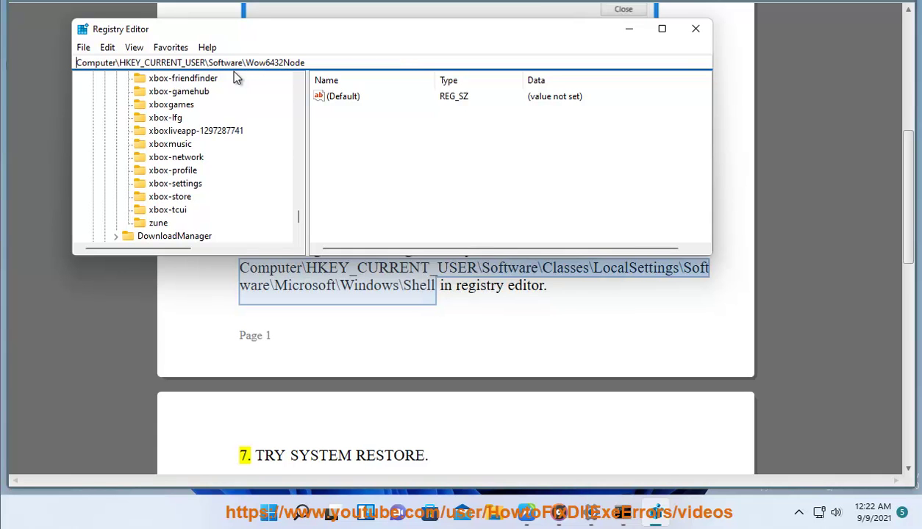
# Browse the registry tree from HKEY_CURRENT_USER through Software and select the Classes key
pyautogui.moveTo(264, 41); pyautogui.dragTo(278, 23)
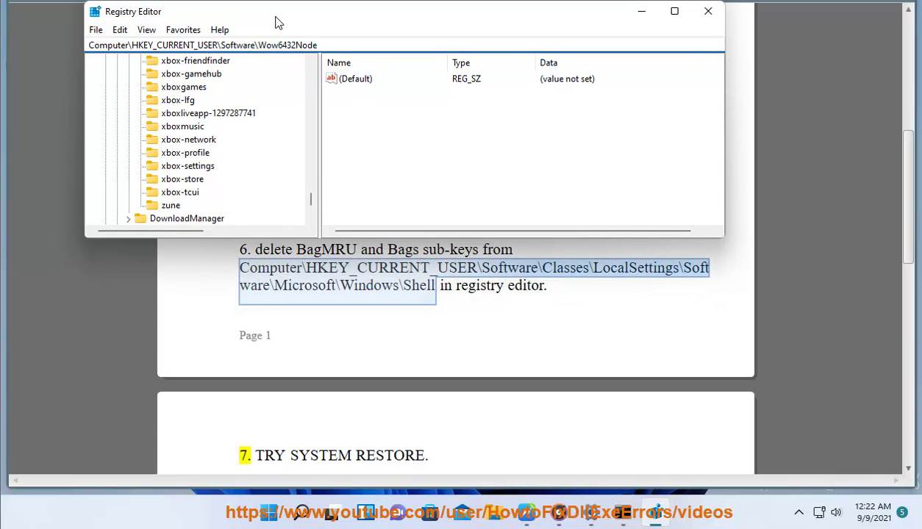
pyautogui.moveTo(312, 202); pyautogui.dragTo(309, 61)
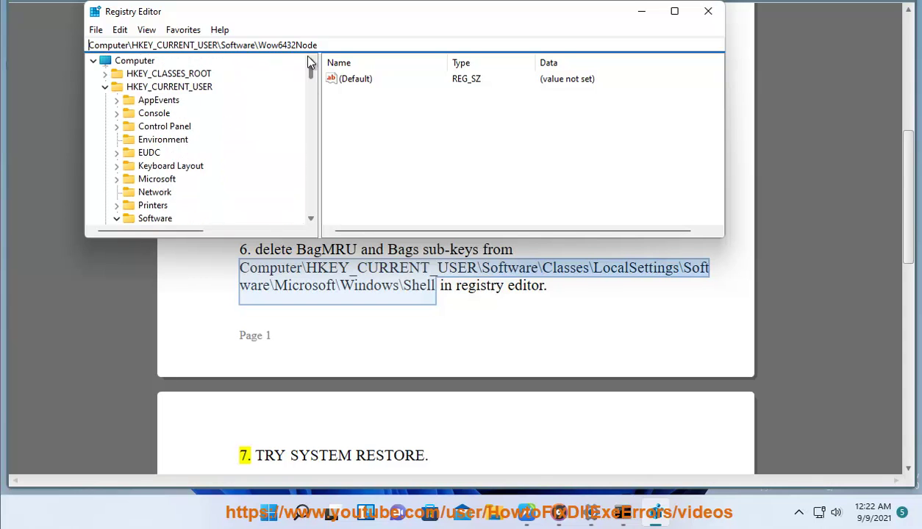
pyautogui.click(104, 86)
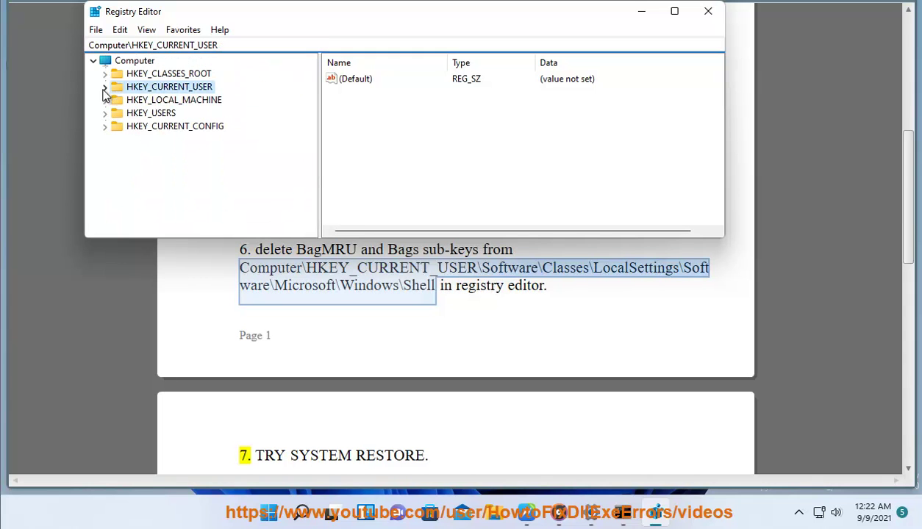
pyautogui.doubleClick(154, 90)
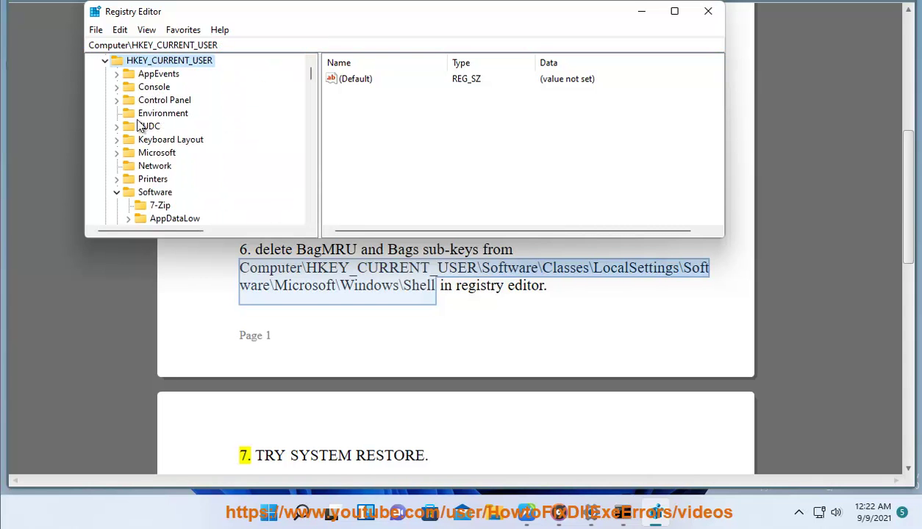
pyautogui.click(152, 193)
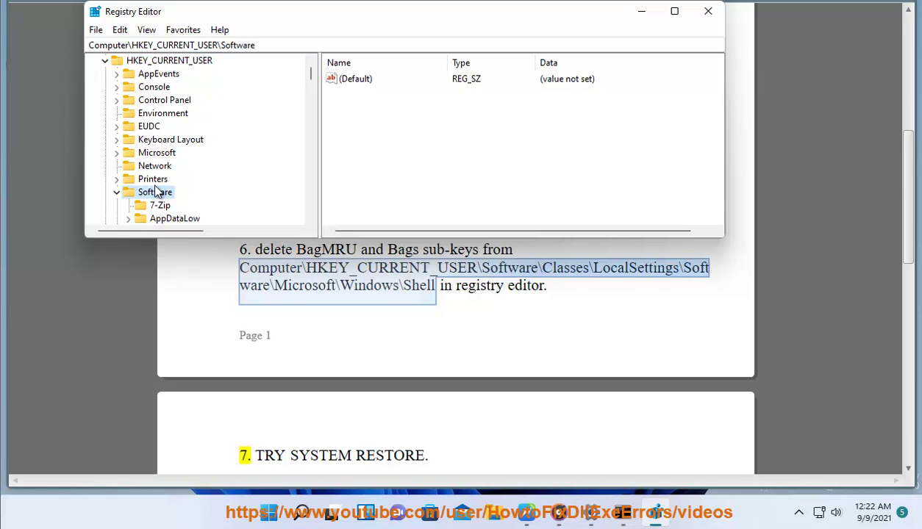
pyautogui.scroll(-2, 171, 197)
pyautogui.click(169, 193)
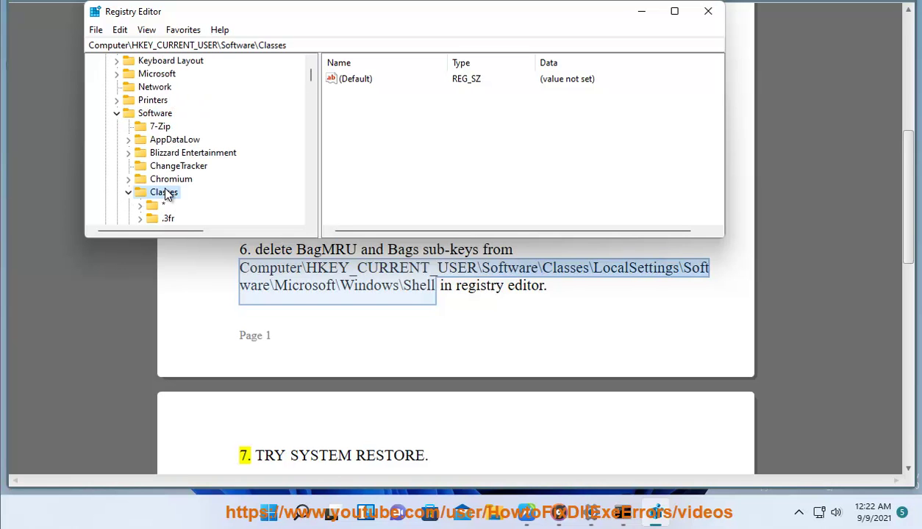
# Expand the Classes key and look through its sub-keys for LocalSettings
pyautogui.scroll(-2, 167, 193)
pyautogui.click(130, 115)
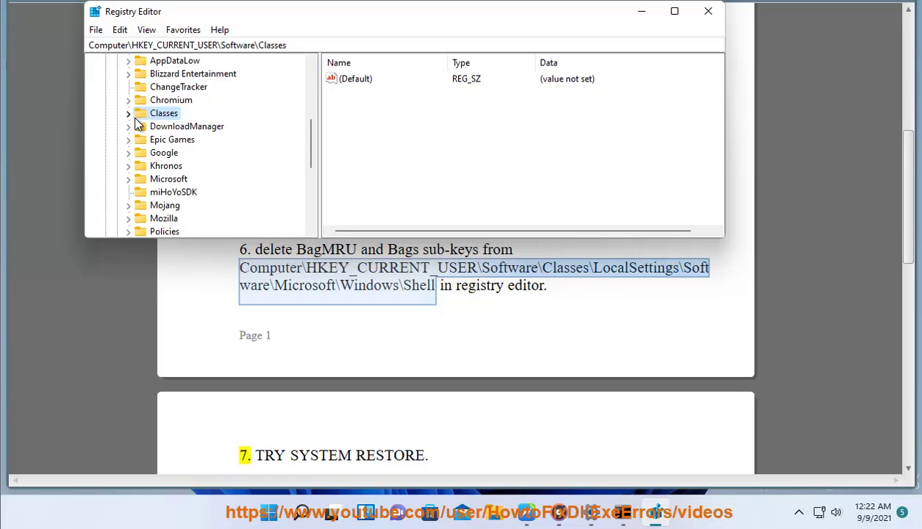
pyautogui.click(129, 114)
pyautogui.scroll(-7, 247, 150)
pyautogui.scroll(-5, 232, 166)
pyautogui.moveTo(311, 90); pyautogui.dragTo(302, 159)
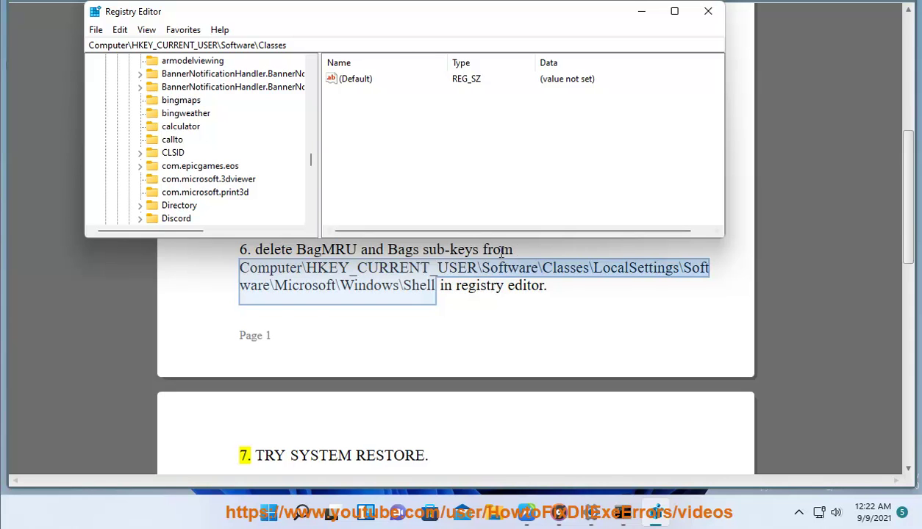
# Return to the guide and highlight "\Classes\LocalSettings\Software\Microsoft\Windows\Shell" in item 6 to review the remaining key path
pyautogui.click(542, 269)
pyautogui.moveTo(542, 268); pyautogui.dragTo(438, 284)
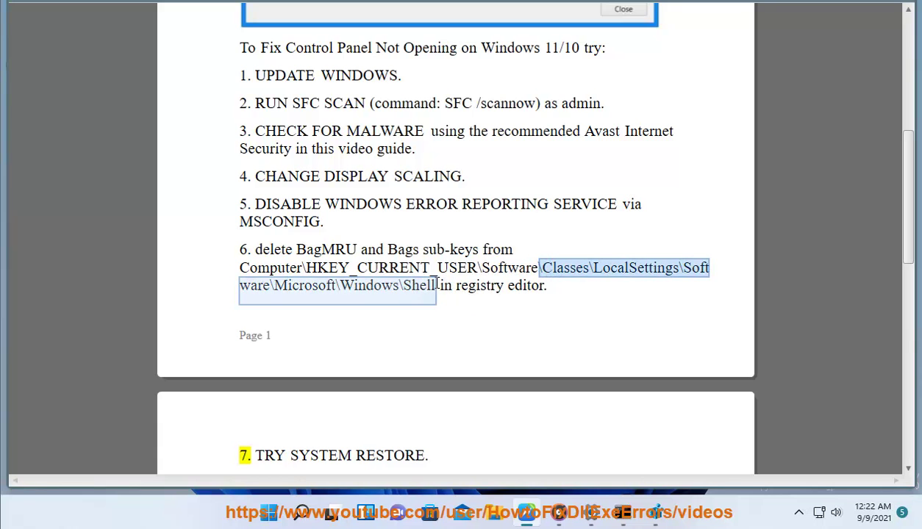
pyautogui.click(456, 288)
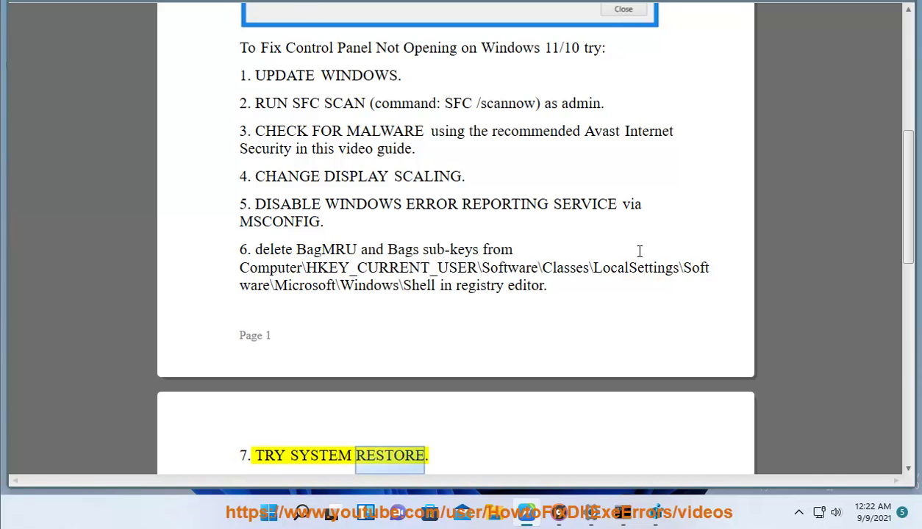
# View the Reset this PC options on the System Recovery page in Settings, cancel the reset and return to the guide
pyautogui.click(583, 513)
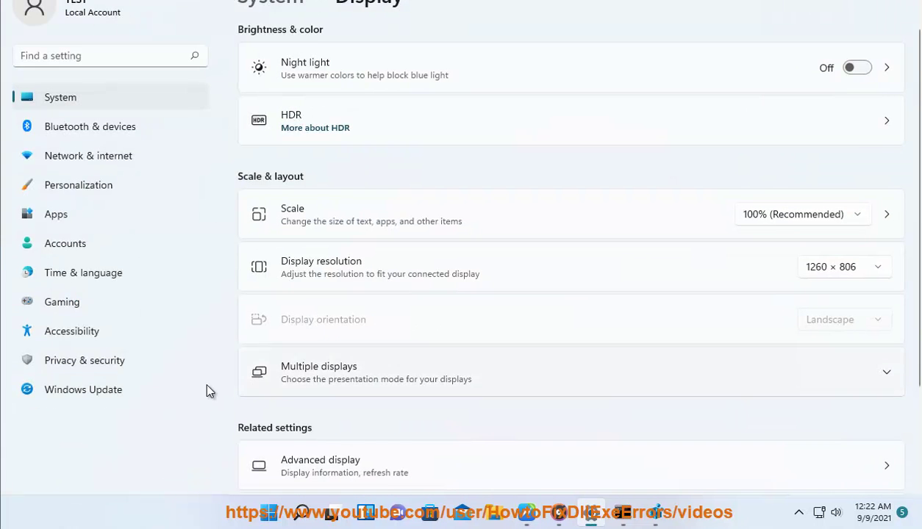
pyautogui.click(115, 391)
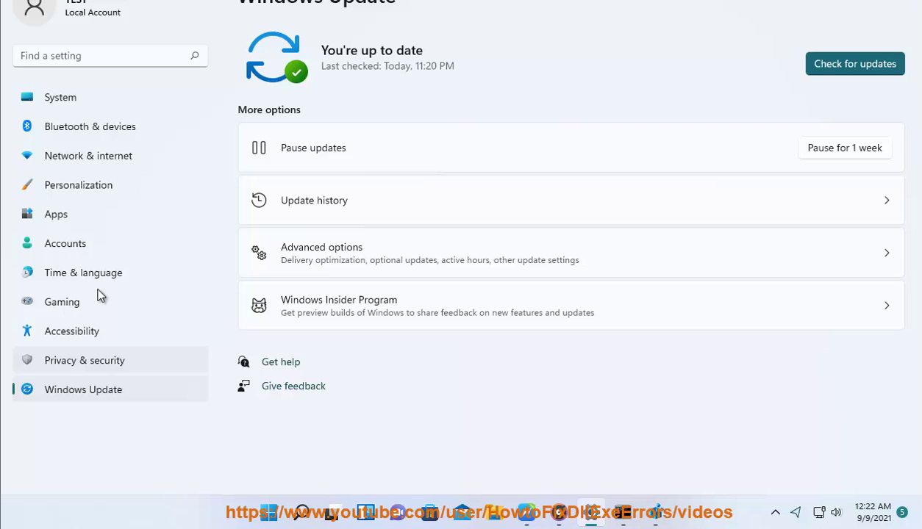
pyautogui.click(98, 103)
pyautogui.scroll(-5, 551, 329)
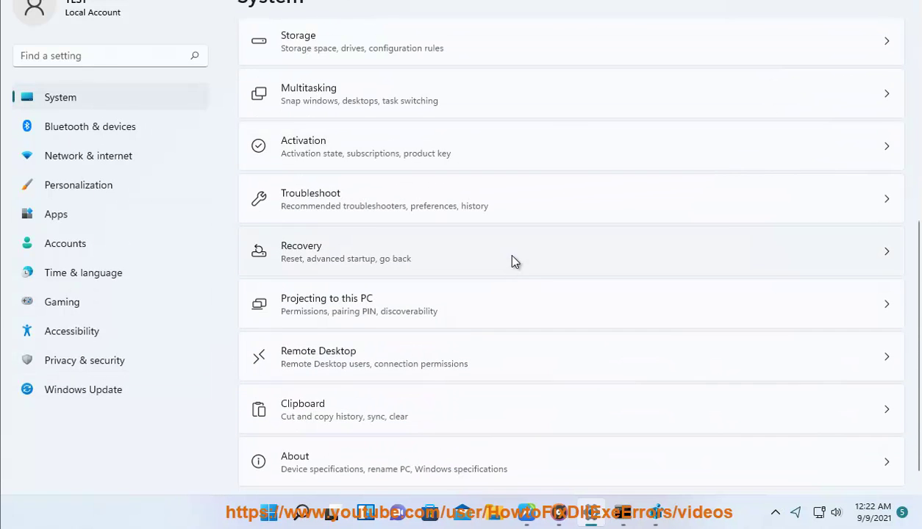
pyautogui.click(515, 262)
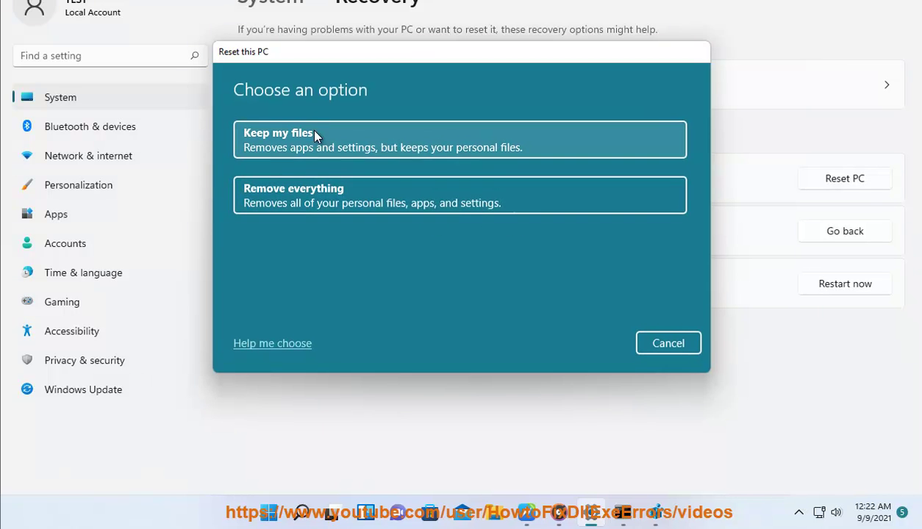
pyautogui.click(675, 343)
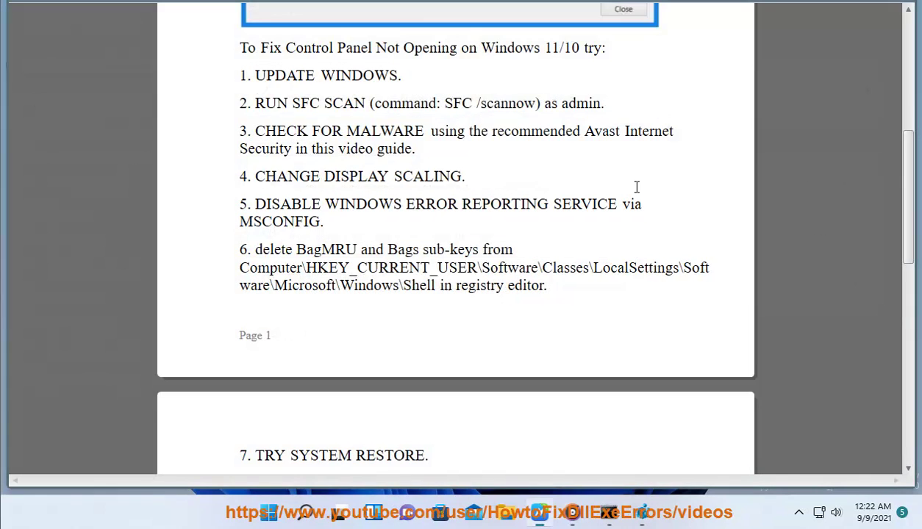
# Go back to the start of the guide and open Control Panel from Windows Search
pyautogui.scroll(10, 625, 332)
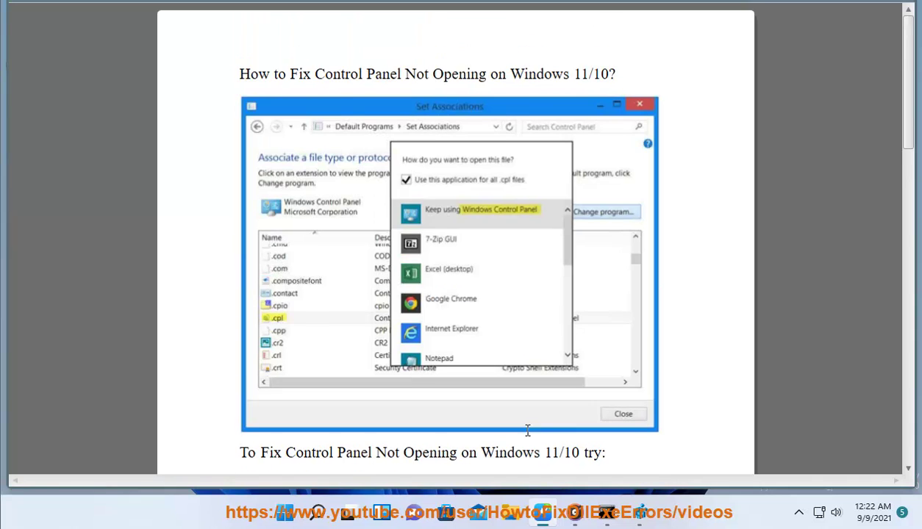
pyautogui.click(317, 513)
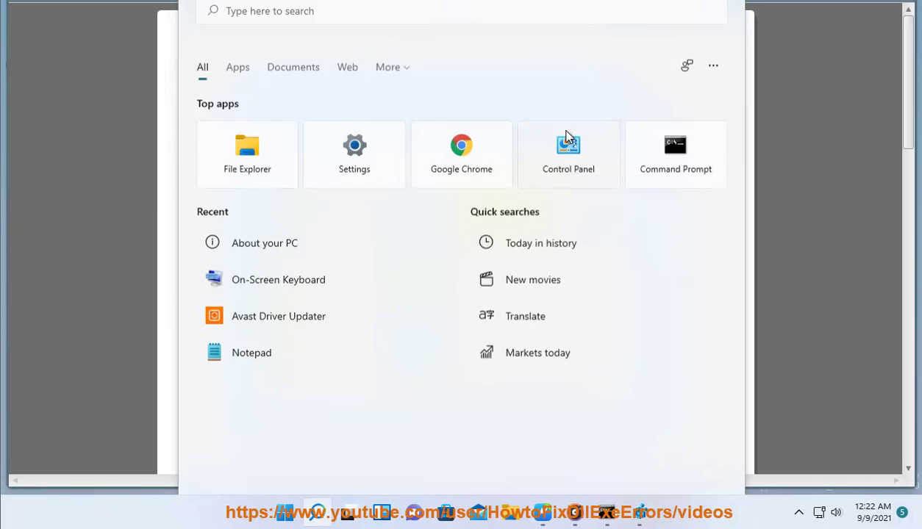
pyautogui.click(548, 147)
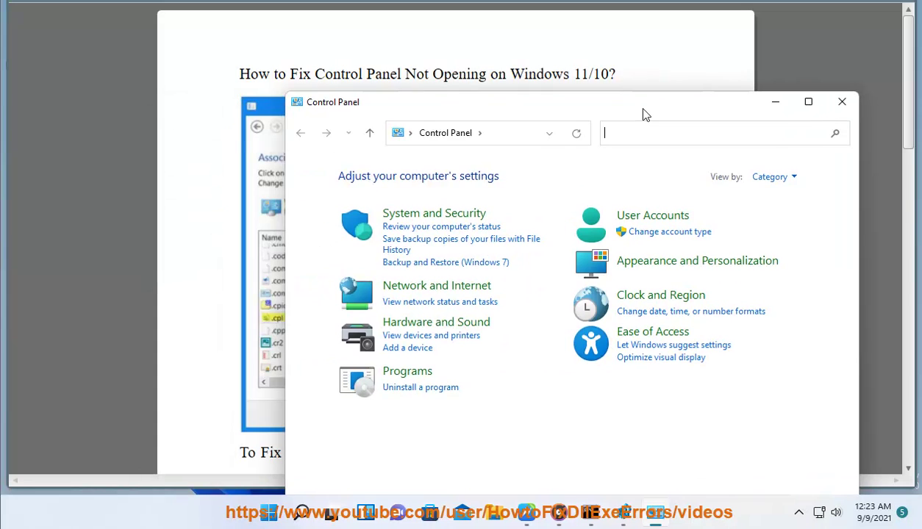